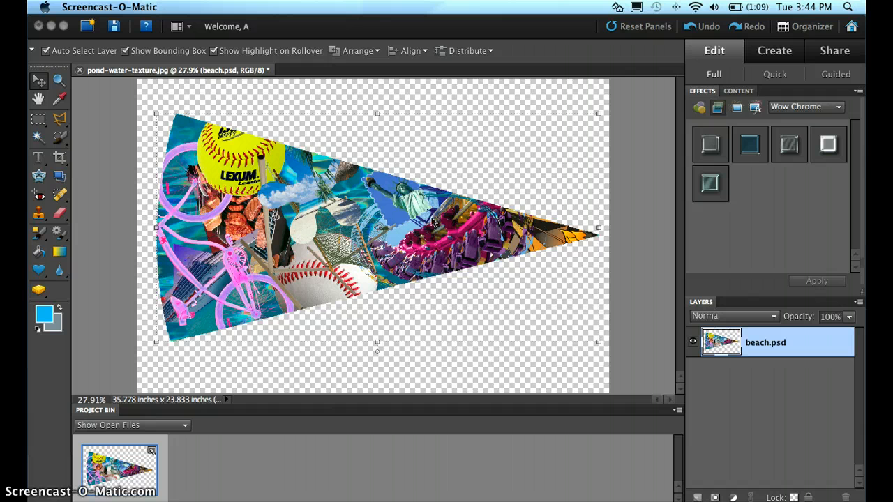
# Step: Open background template.jpg from the MANDALA folder and dock its floating window alongside the open collage document
pyautogui.click(274, 34)
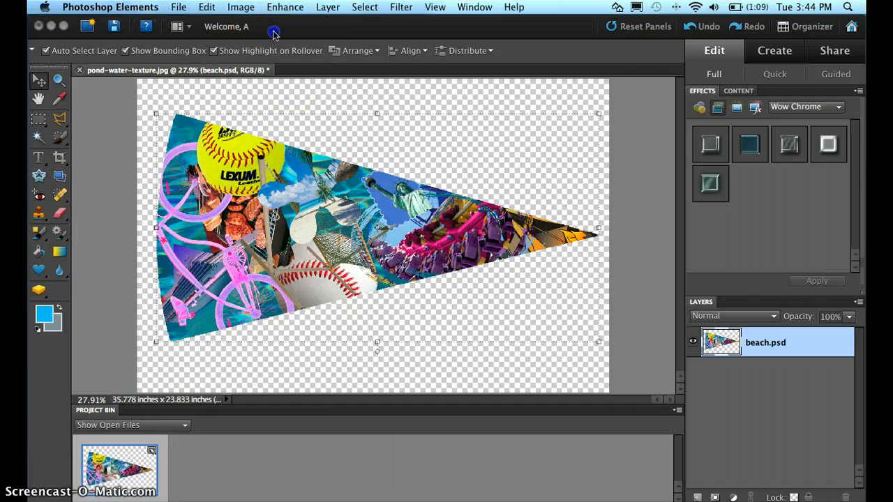
pyautogui.click(180, 7)
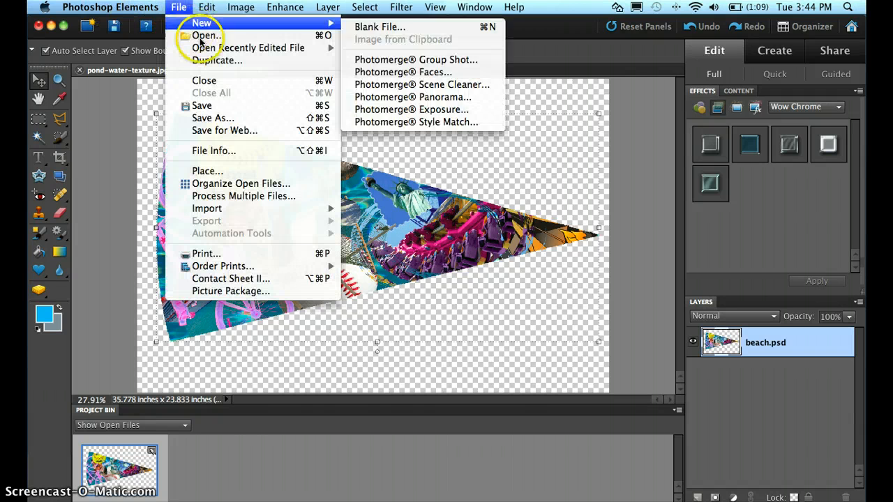
pyautogui.click(202, 35)
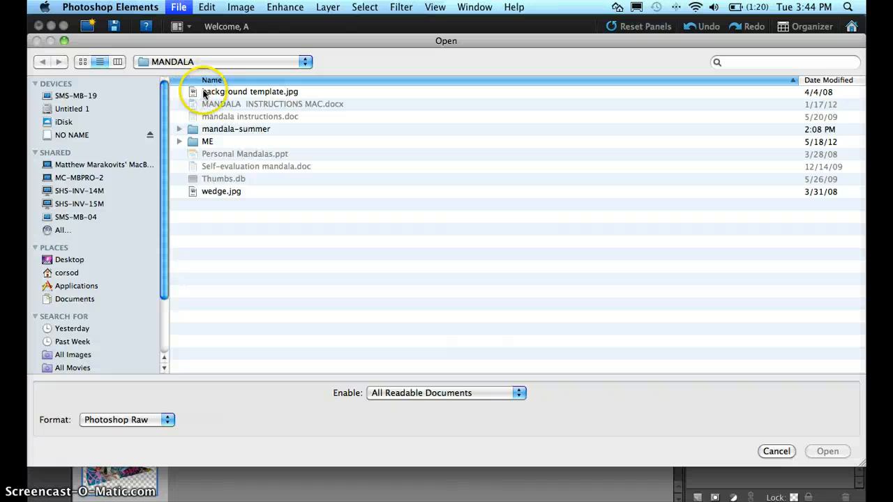
pyautogui.doubleClick(218, 94)
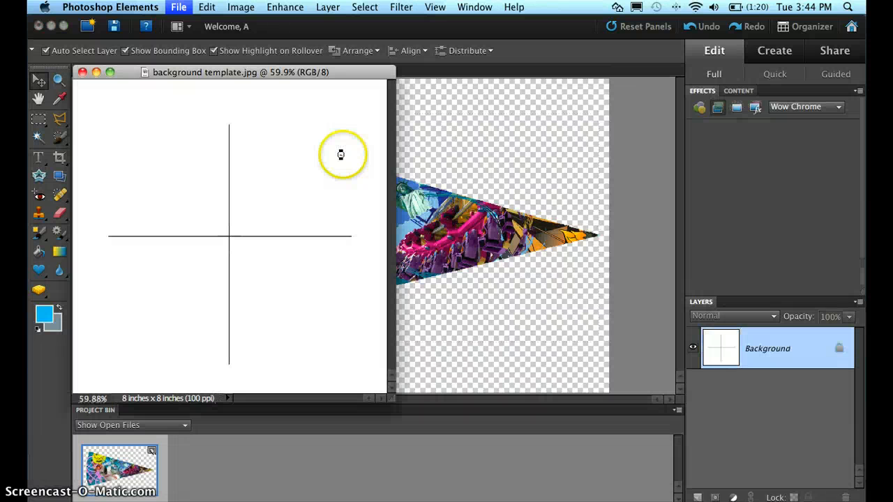
pyautogui.moveTo(233, 73); pyautogui.dragTo(319, 69)
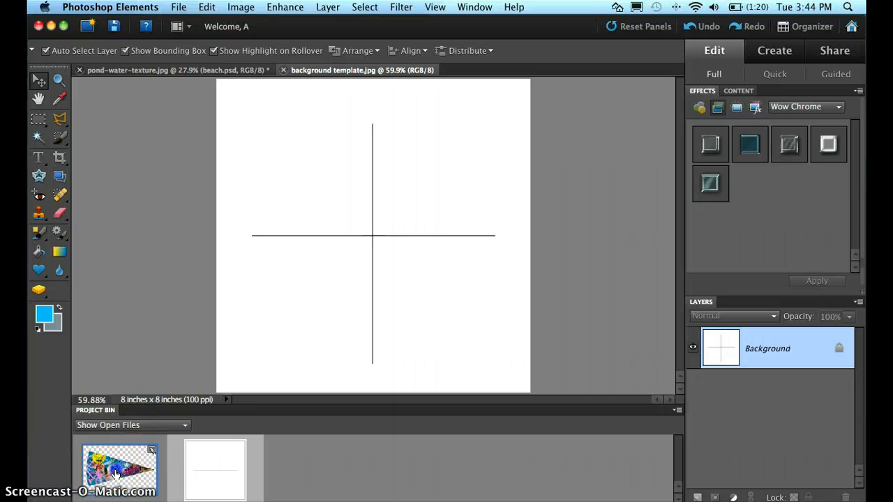
# Step: Add the collage wedge to the background template and scale it proportionally to about 17.6%, rotated about -3.9 degrees
pyautogui.moveTo(116, 474); pyautogui.dragTo(328, 271)
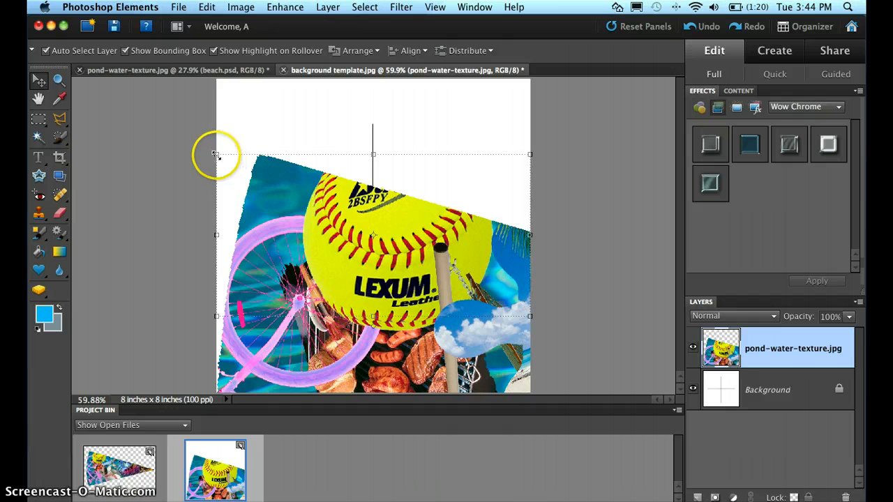
pyautogui.moveTo(301, 202); pyautogui.dragTo(258, 176)
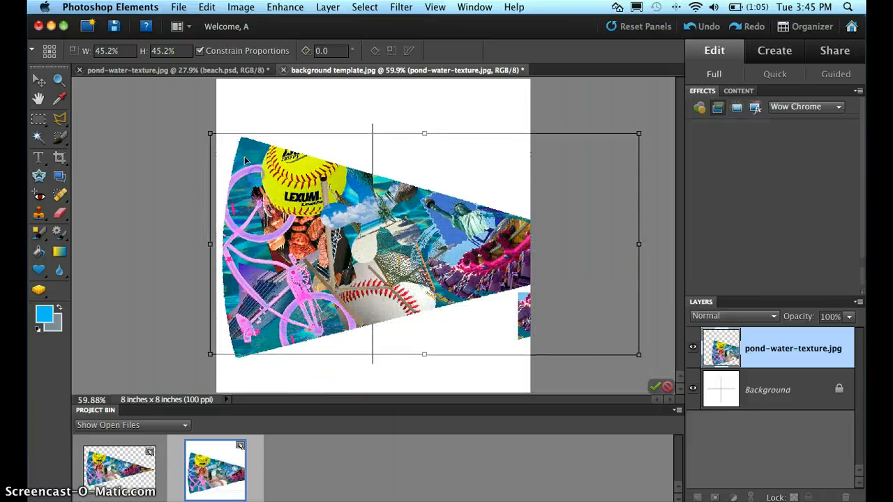
pyautogui.moveTo(203, 133); pyautogui.dragTo(321, 200)
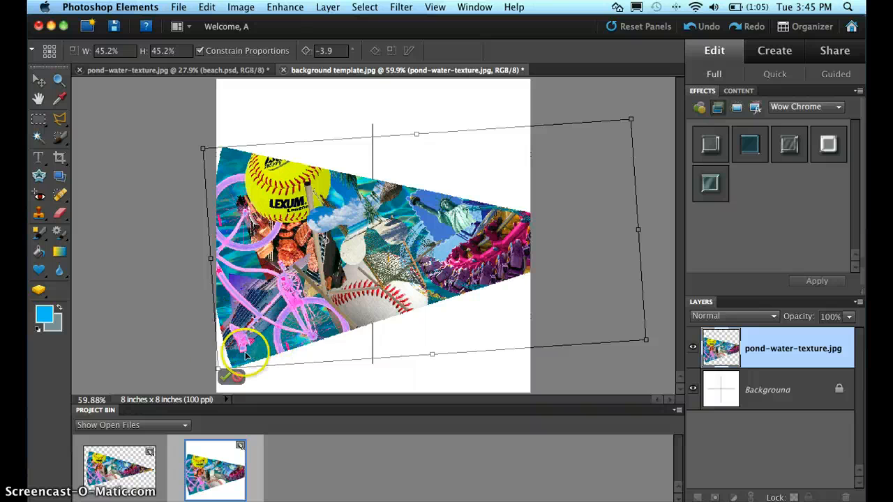
pyautogui.moveTo(235, 360); pyautogui.dragTo(280, 219)
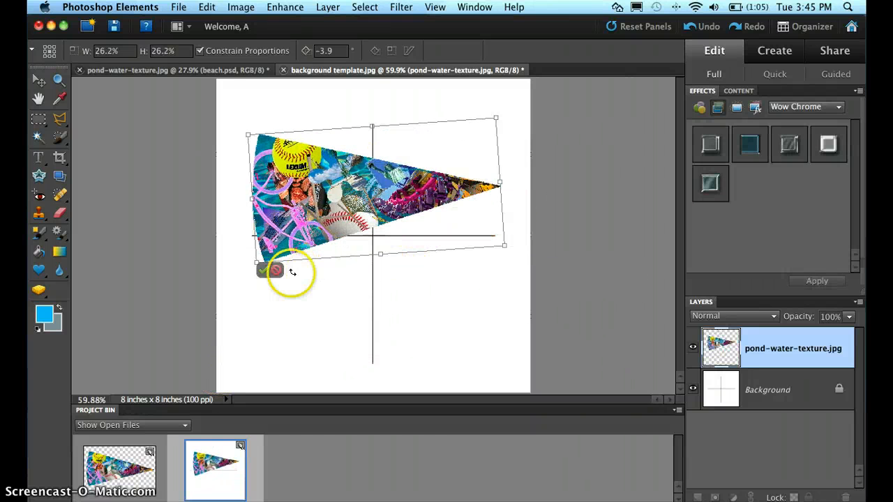
pyautogui.moveTo(254, 261); pyautogui.dragTo(343, 218)
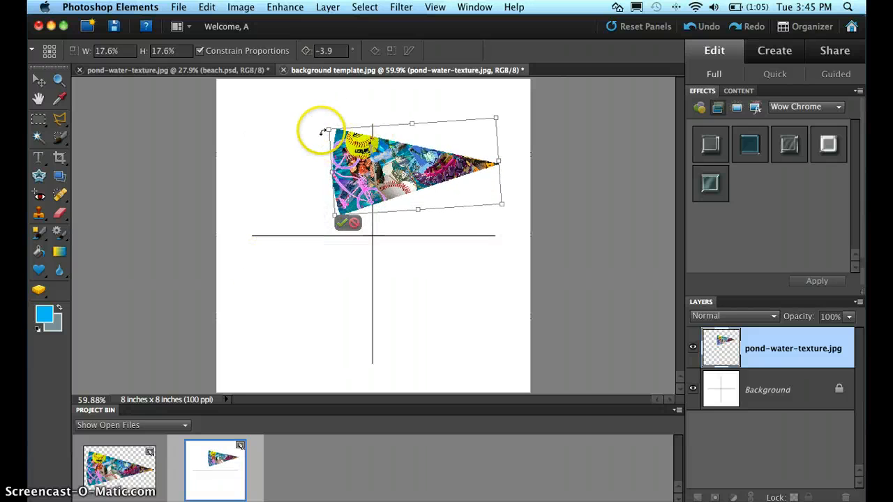
# Step: Move the wedge into the template's upper-left quadrant, rotate it to about 11.5 degrees and scale it to about 16.1%
pyautogui.moveTo(346, 136); pyautogui.dragTo(359, 144)
pyautogui.moveTo(408, 161); pyautogui.dragTo(293, 169)
pyautogui.moveTo(357, 137); pyautogui.dragTo(390, 124)
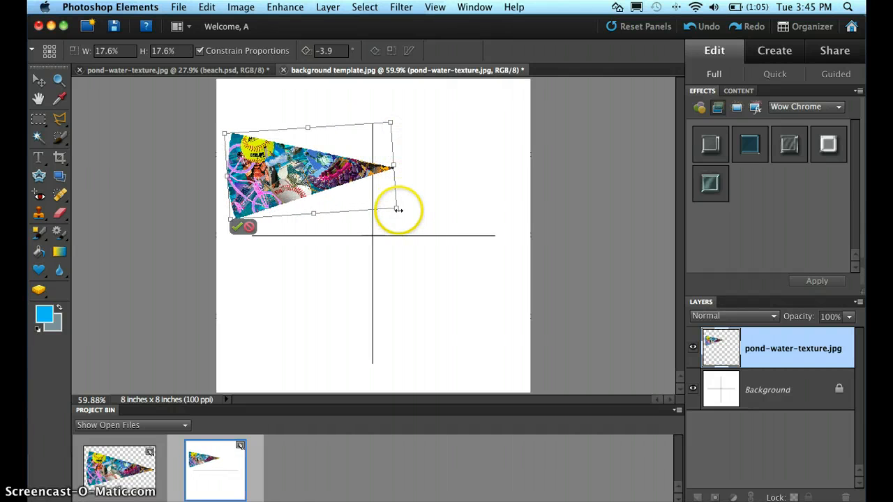
pyautogui.moveTo(388, 205); pyautogui.dragTo(381, 230)
pyautogui.moveTo(314, 208); pyautogui.dragTo(321, 233)
pyautogui.moveTo(251, 187); pyautogui.dragTo(241, 184)
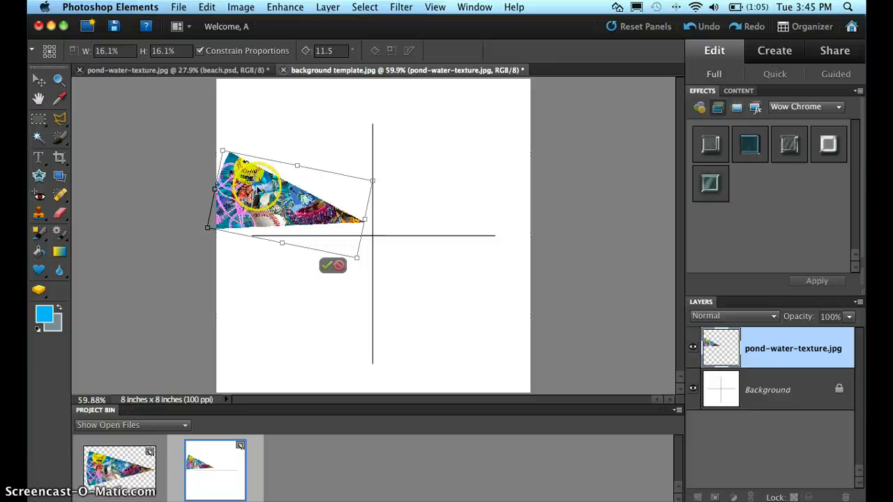
# Step: Scale the wedge to about 15.1%, rotate it to about 13.8 degrees so its lower edge is level, and apply the transform
pyautogui.moveTo(222, 150); pyautogui.dragTo(230, 159)
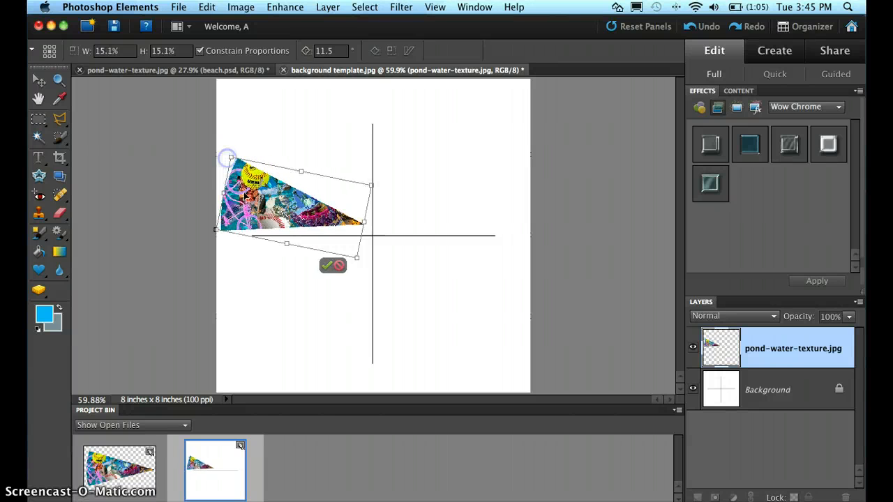
pyautogui.moveTo(248, 197); pyautogui.dragTo(257, 210)
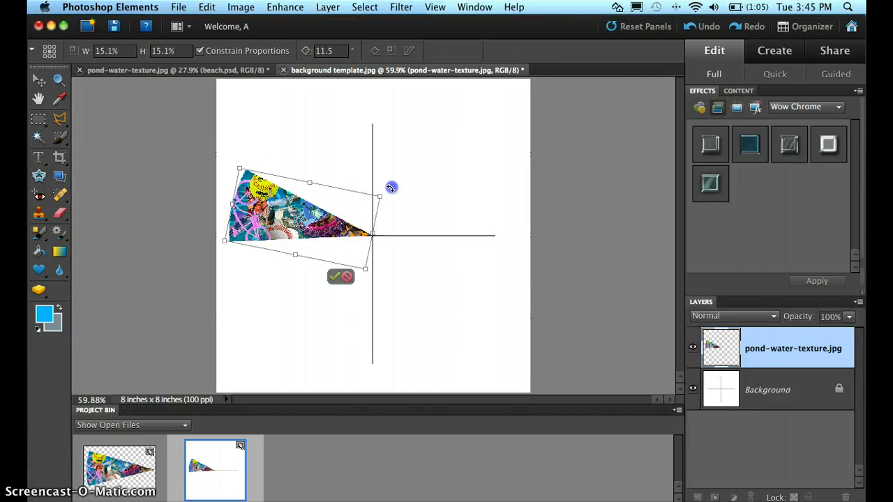
pyautogui.moveTo(391, 189)
pyautogui.mouseDown()
pyautogui.moveTo(397, 199)
pyautogui.moveTo(392, 187)
pyautogui.mouseUp()
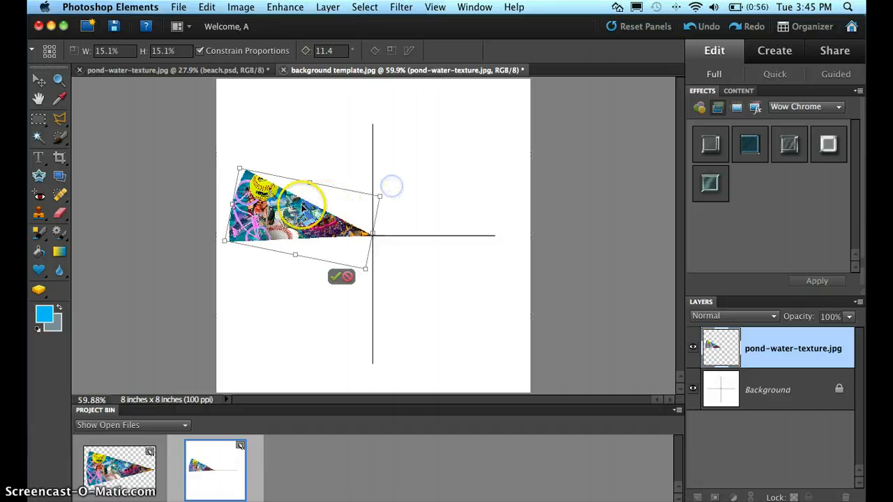
pyautogui.moveTo(302, 206); pyautogui.dragTo(301, 193)
pyautogui.moveTo(390, 181); pyautogui.dragTo(391, 183)
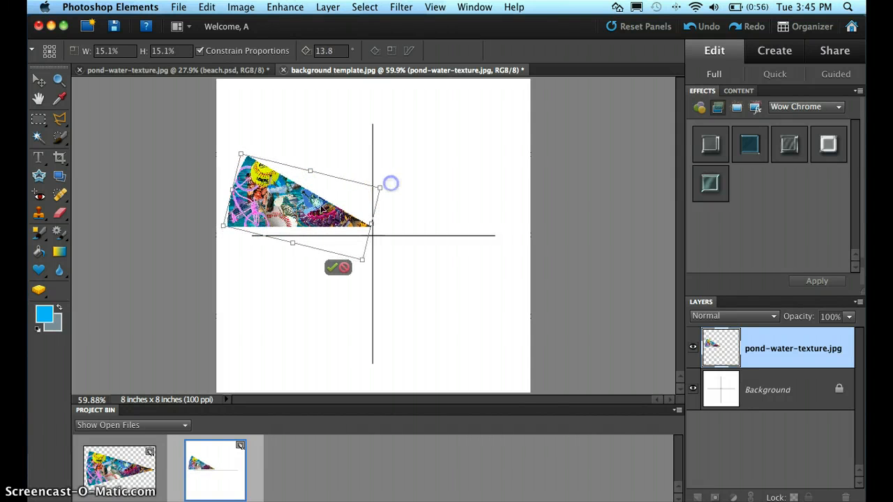
pyautogui.moveTo(298, 217)
pyautogui.mouseDown()
pyautogui.moveTo(297, 226)
pyautogui.moveTo(291, 221)
pyautogui.mouseUp()
pyautogui.click(332, 267)
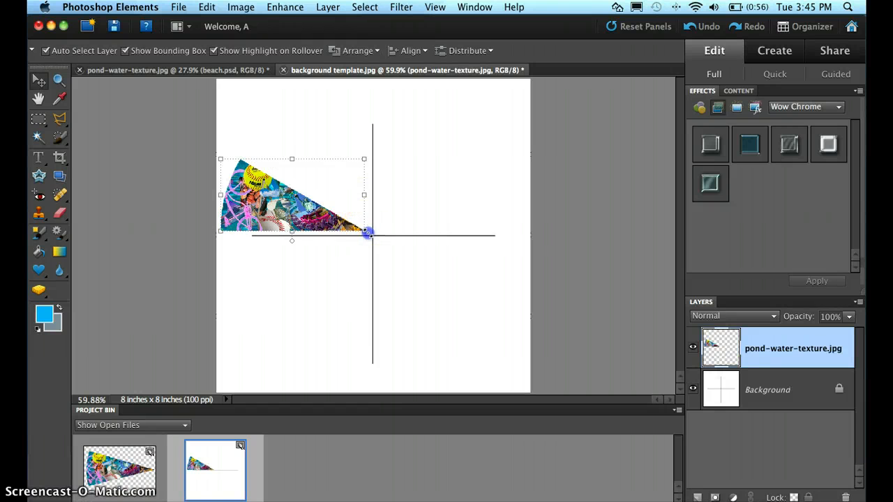
# Step: Move the wedge so its tip sits at the centre of the template's cross and its lower edge follows the horizontal line
pyautogui.moveTo(366, 233); pyautogui.dragTo(371, 236)
pyautogui.click(344, 243)
pyautogui.click(329, 244)
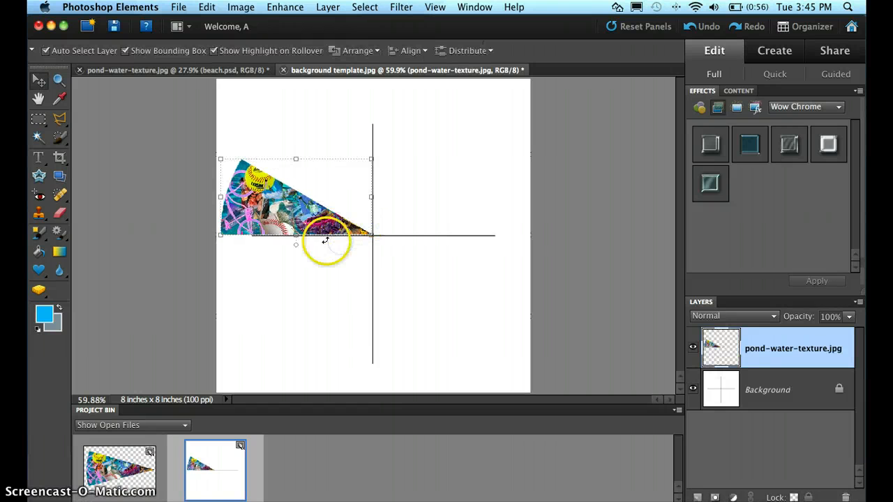
# Step: Nudge the wedge in small increments at about 200% zoom until its tip meets the intersection of the cross lines
pyautogui.click(59, 79)
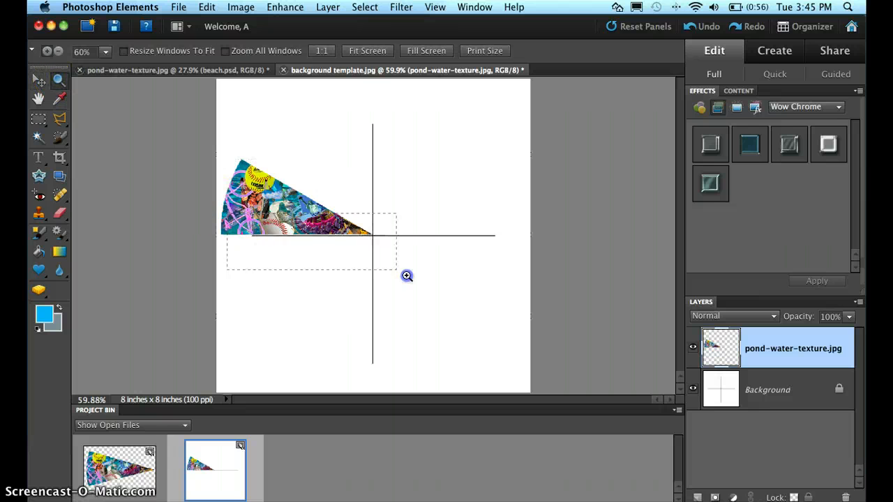
pyautogui.moveTo(407, 275); pyautogui.dragTo(406, 276)
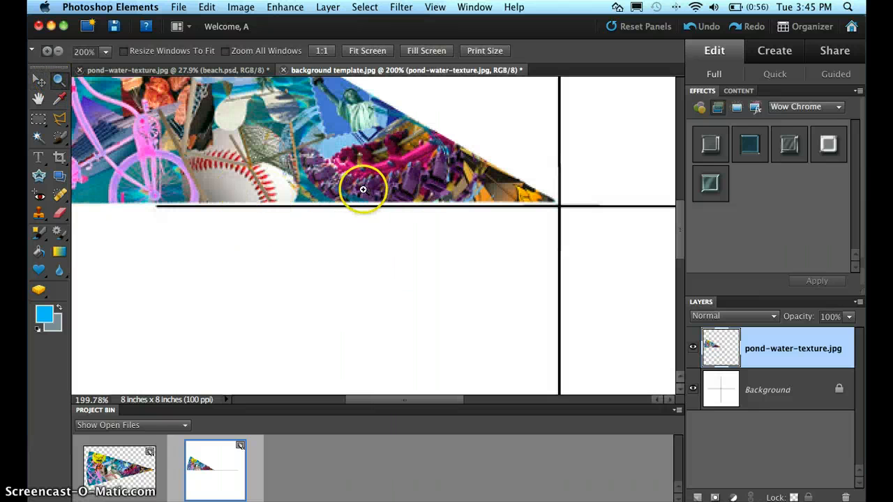
pyautogui.click(38, 81)
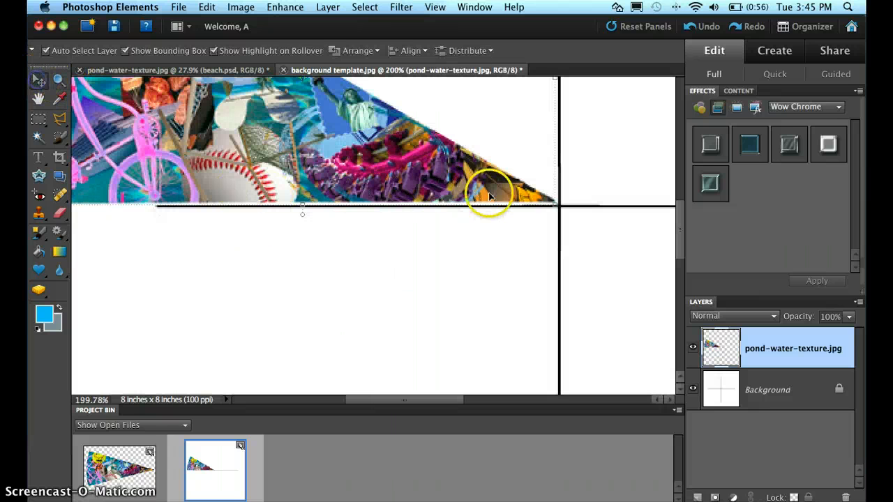
pyautogui.click(556, 208)
pyautogui.click(523, 217)
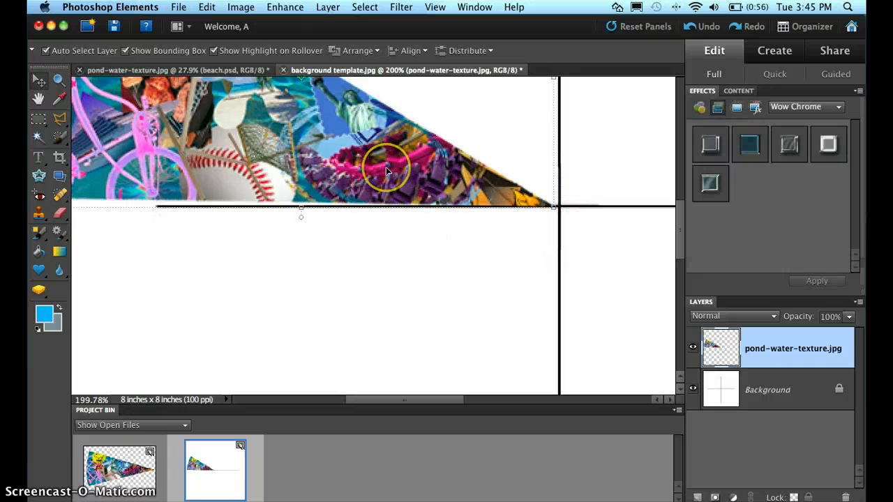
pyautogui.press('Up')
pyautogui.press('Up')
pyautogui.press('Up')
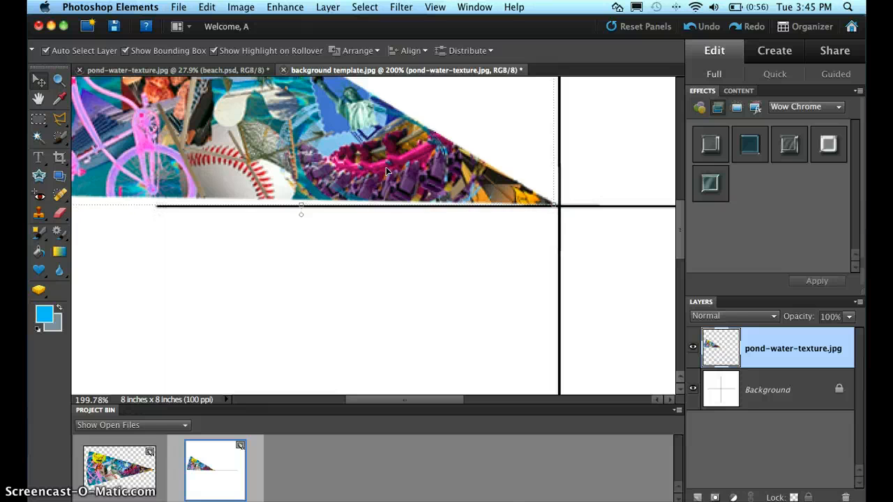
pyautogui.press('Down')
pyautogui.press('Down')
pyautogui.press('Down')
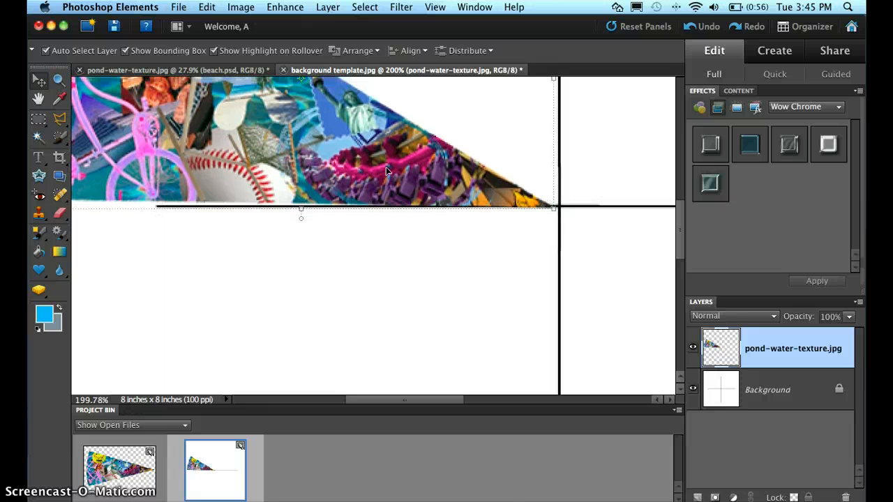
pyautogui.press('Up')
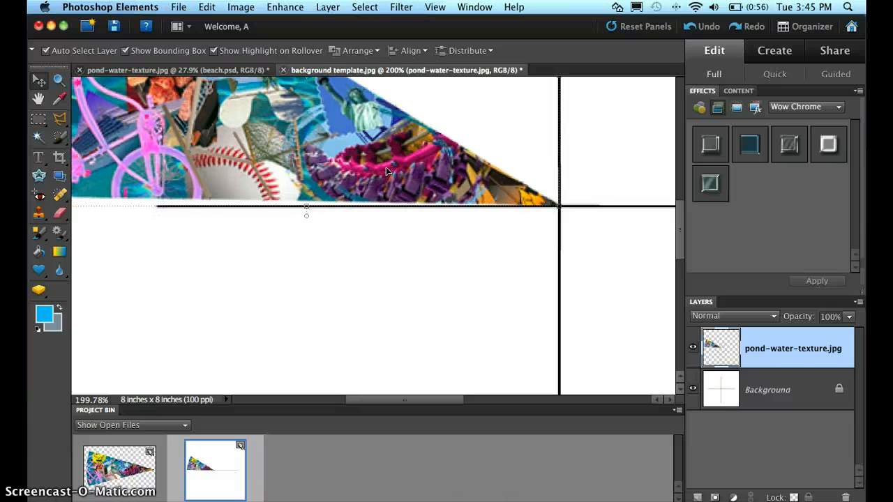
pyautogui.press('Right')
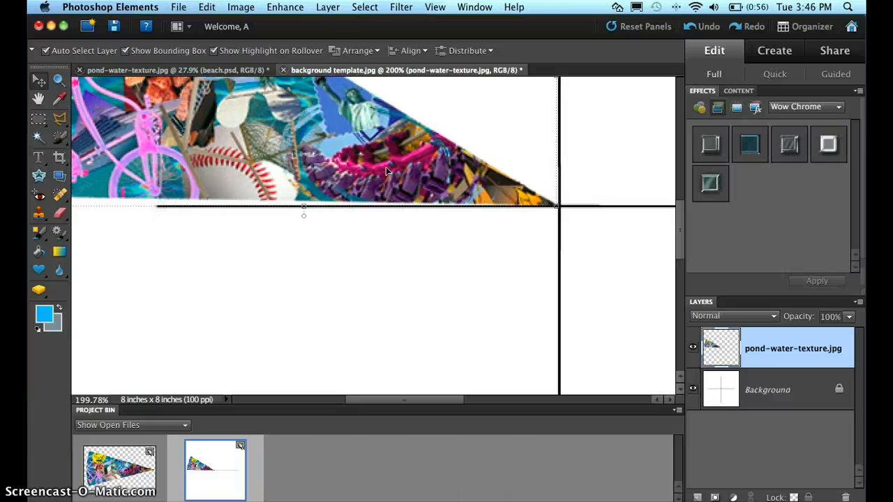
pyautogui.press('Right')
pyautogui.press('Right')
pyautogui.press('Right')
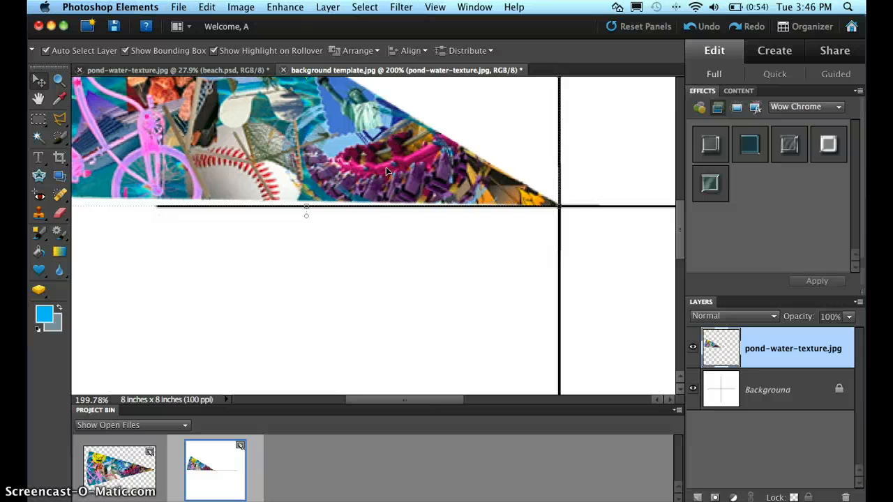
pyautogui.press('Up')
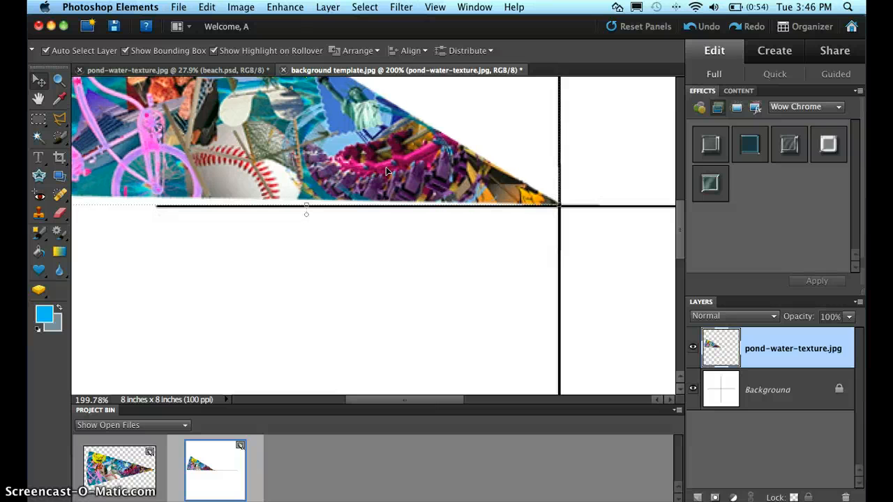
# Step: Rotate the wedge by -0.9 degrees so its lower edge runs parallel to the horizontal line, and apply the transform
pyautogui.moveTo(569, 213)
pyautogui.mouseDown()
pyautogui.moveTo(584, 211)
pyautogui.moveTo(577, 221)
pyautogui.moveTo(579, 207)
pyautogui.mouseUp()
pyautogui.click(541, 211)
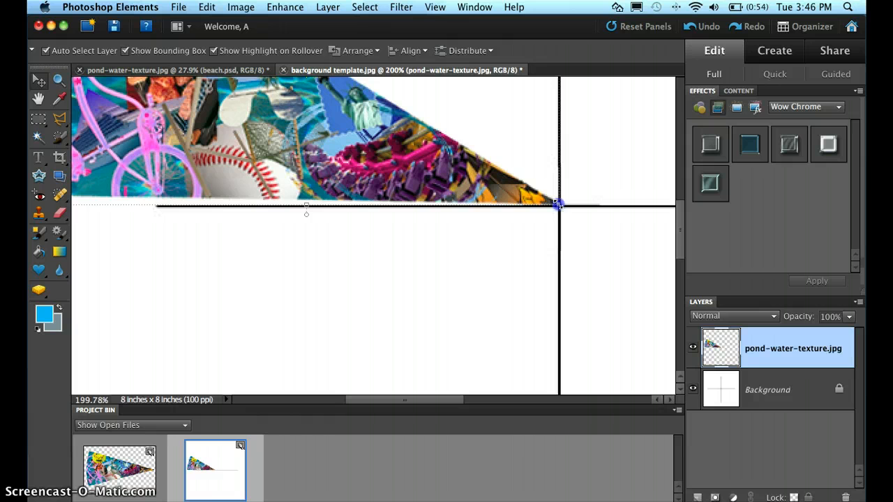
pyautogui.click(558, 203)
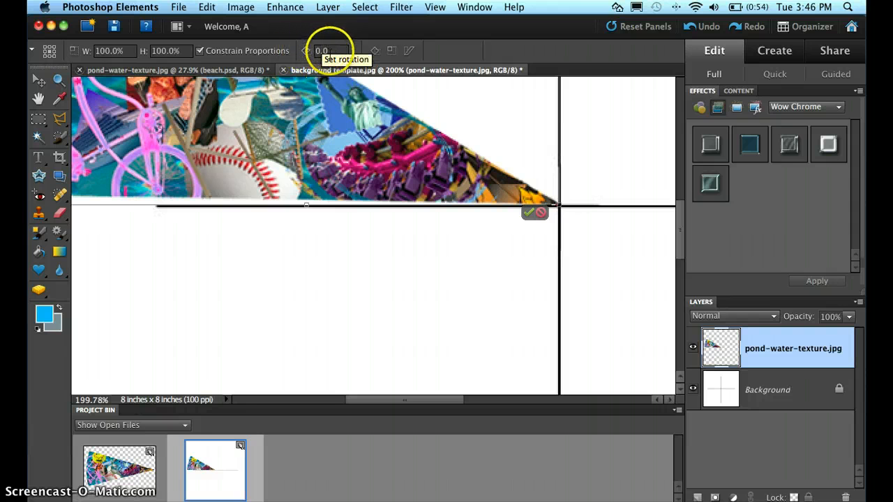
pyautogui.click(325, 50)
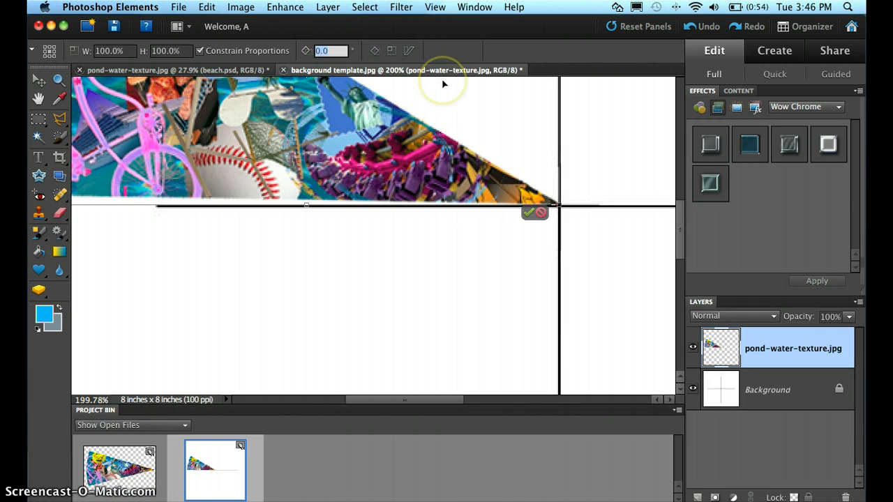
pyautogui.press('Down')
pyautogui.press('Down')
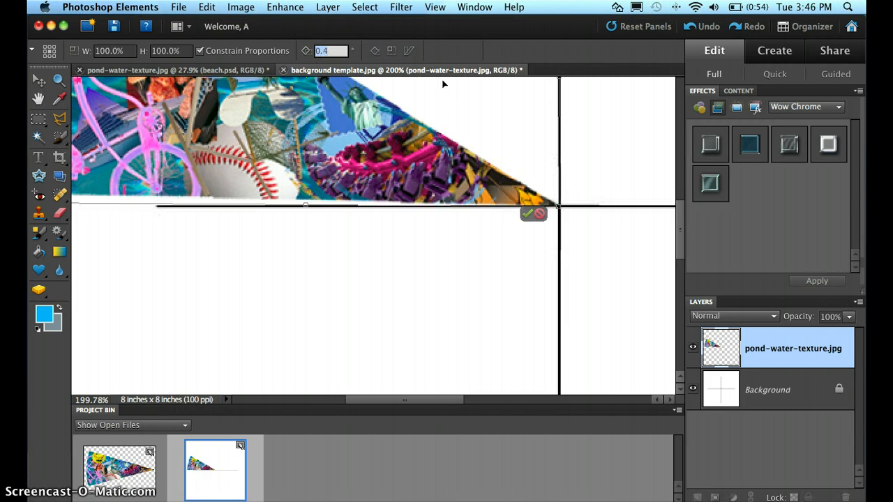
pyautogui.press('Down')
pyautogui.press('Down')
pyautogui.press('Down')
pyautogui.press('Down')
pyautogui.press('Down')
pyautogui.press('Down')
pyautogui.press('Down')
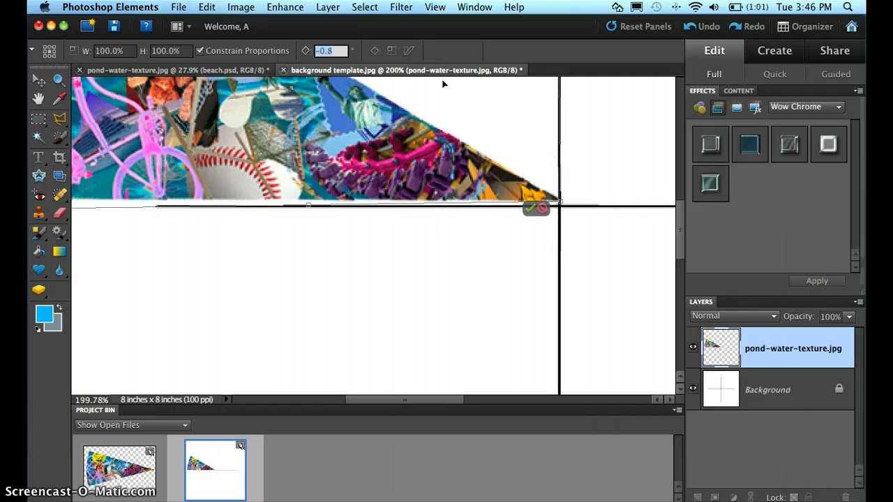
pyautogui.press('Down')
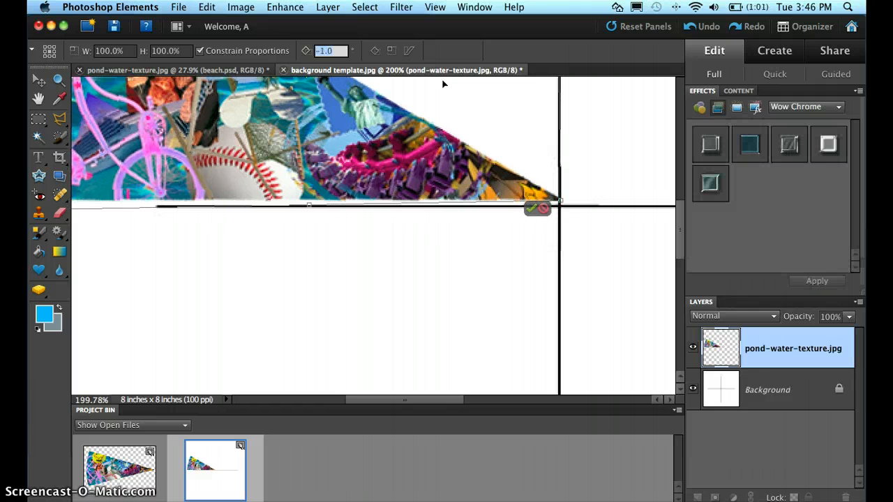
pyautogui.press('Up')
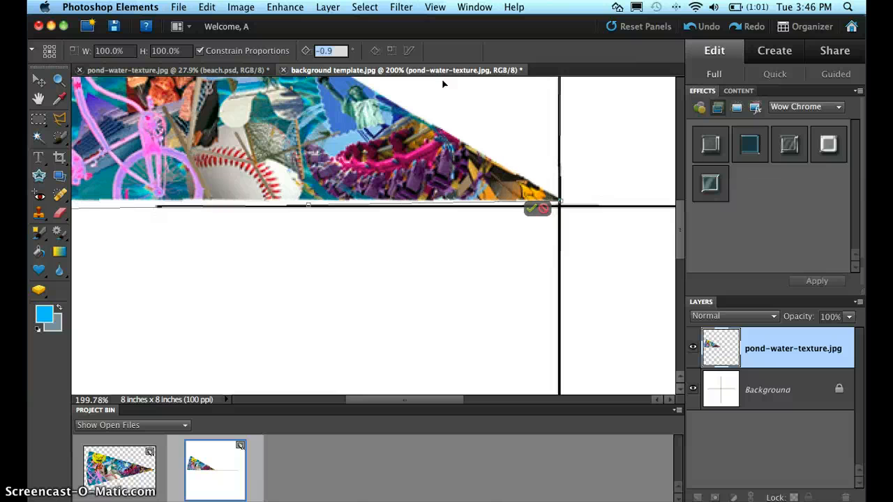
pyautogui.click(532, 207)
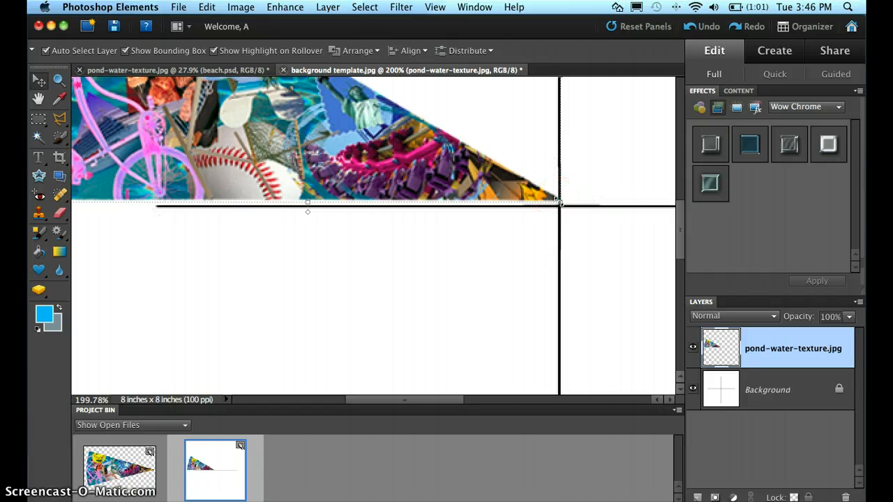
# Step: Rotate the wedge by a further -0.1 degrees and apply the transform
pyautogui.click(558, 201)
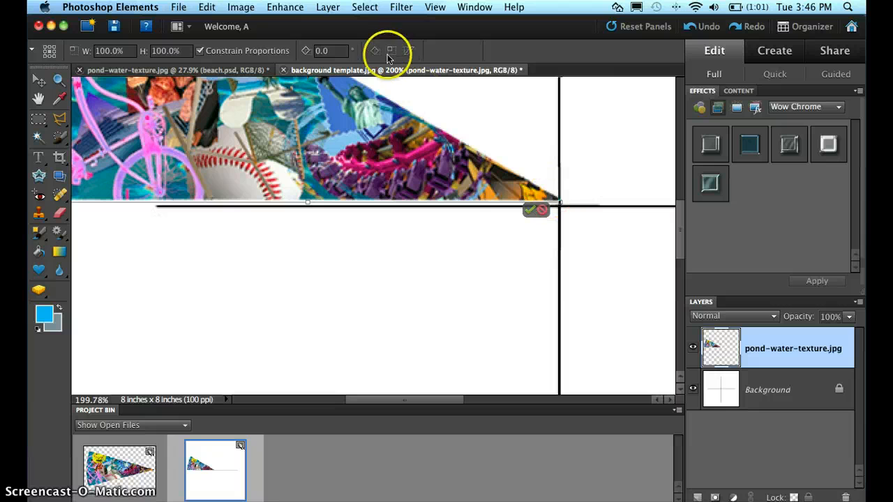
pyautogui.click(325, 50)
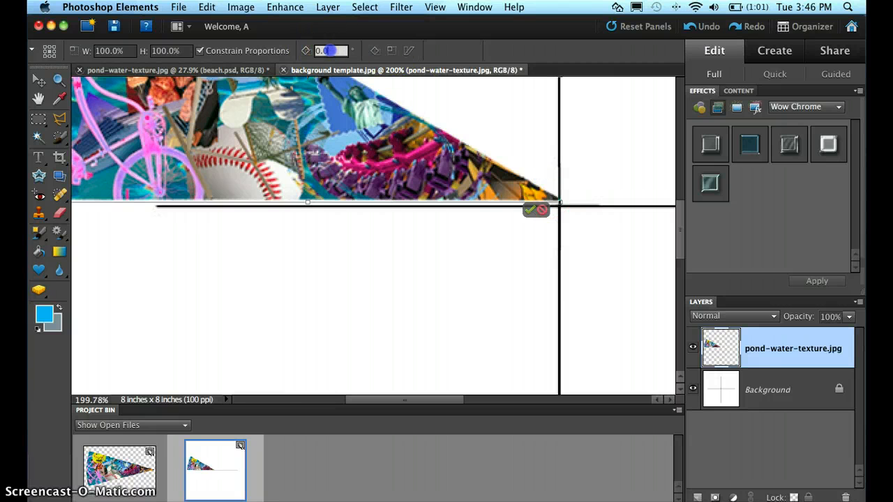
pyautogui.press('Up')
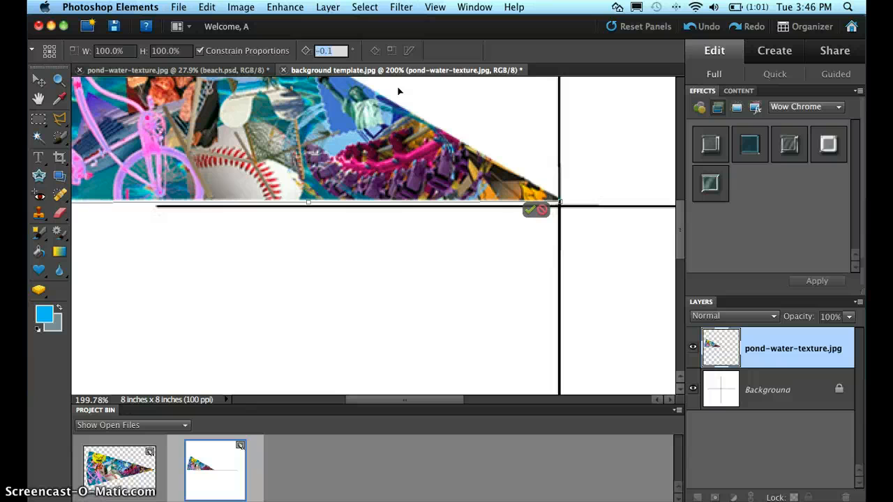
pyautogui.press('Down')
pyautogui.press('Up')
pyautogui.click(530, 210)
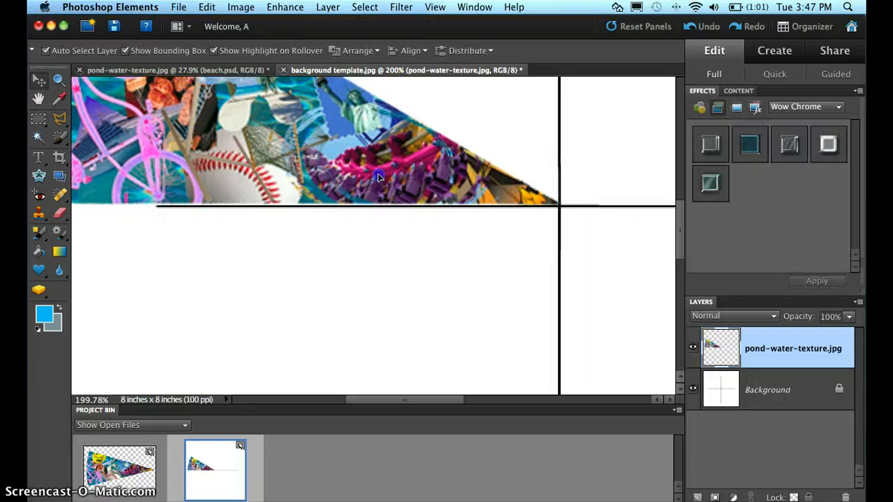
# Step: Try rotating the wedge by 0.1 degrees, return its rotation to 0.0 and apply the transform
pyautogui.click(558, 207)
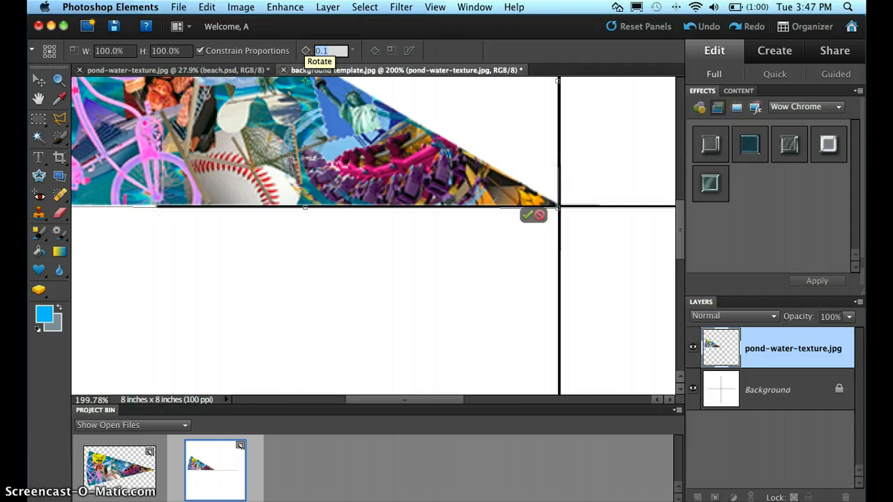
pyautogui.press('Up')
pyautogui.press('Down')
pyautogui.press('Down')
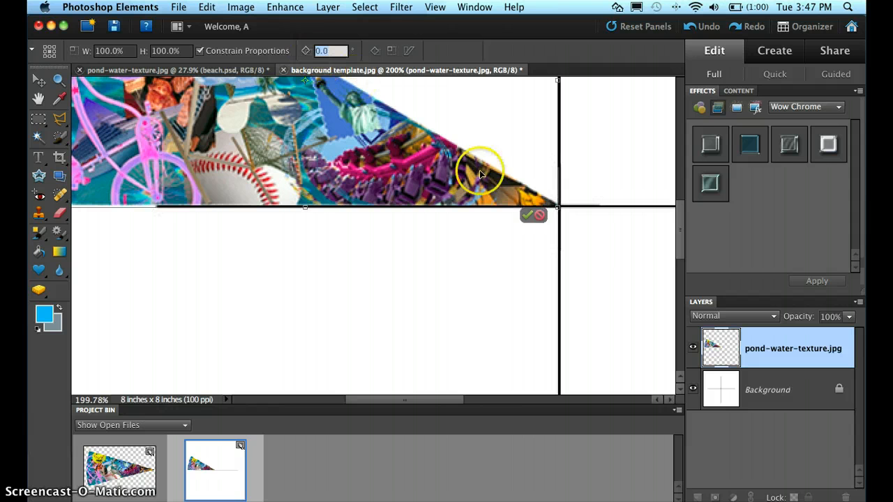
pyautogui.click(524, 216)
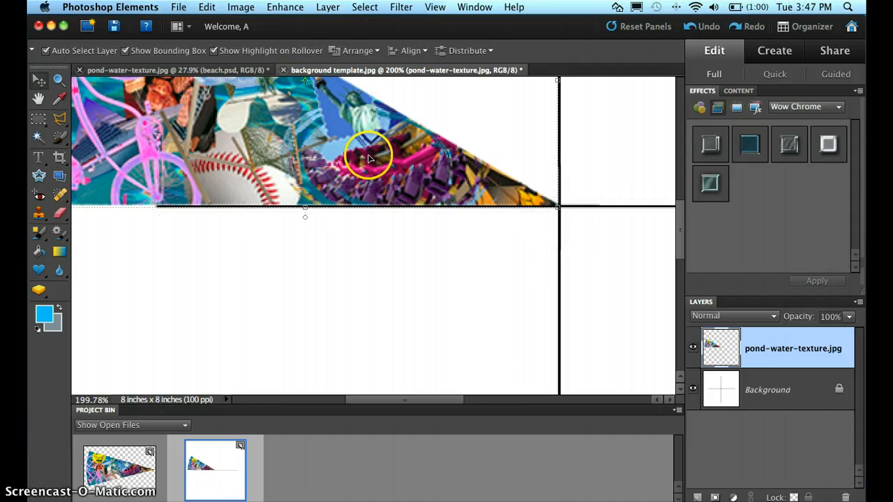
# Step: Duplicate the wedge and place the copy above the original, across the upper end of the vertical line
pyautogui.moveTo(404, 160); pyautogui.dragTo(421, 142)
pyautogui.moveTo(323, 149); pyautogui.dragTo(369, 279)
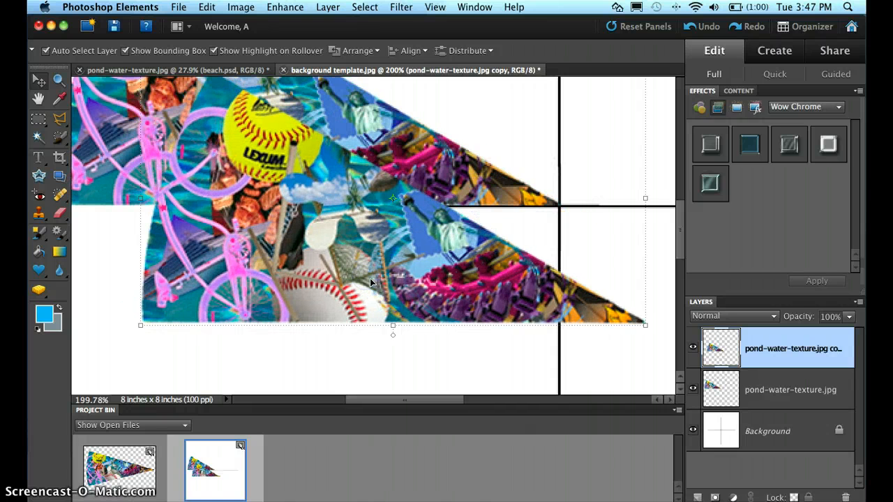
pyautogui.press('super+0')
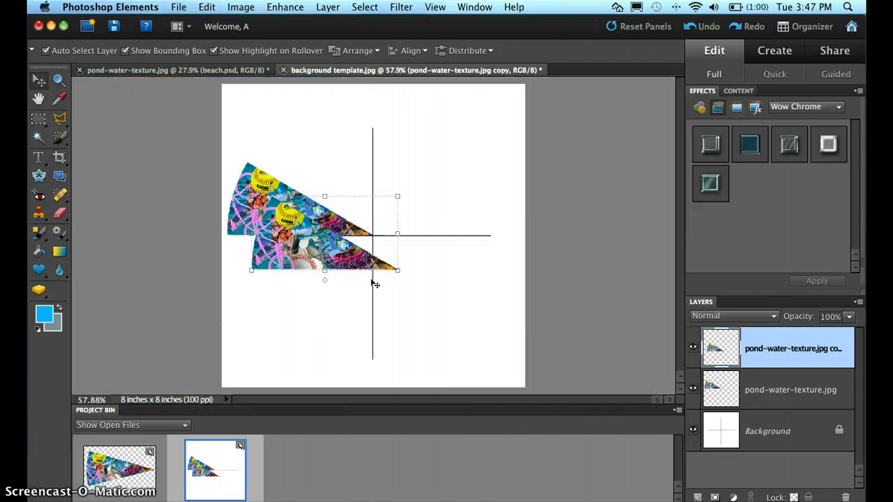
pyautogui.moveTo(302, 247); pyautogui.dragTo(361, 130)
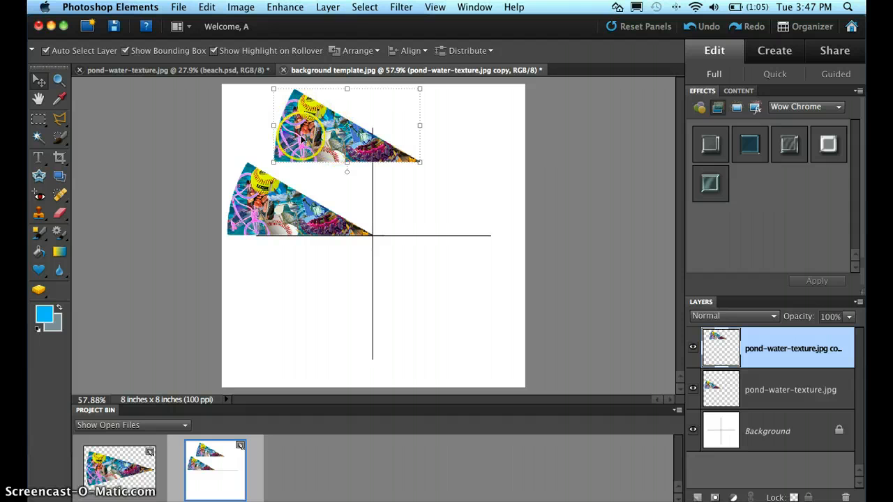
# Step: Flip the copied wedge layer horizontally and move it over the template's upper-right quadrant
pyautogui.click(242, 7)
pyautogui.moveTo(255, 23)
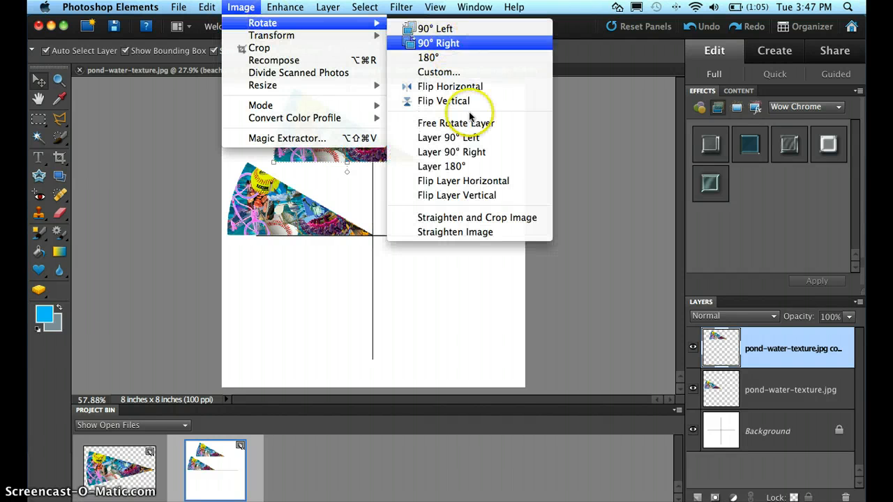
pyautogui.click(478, 182)
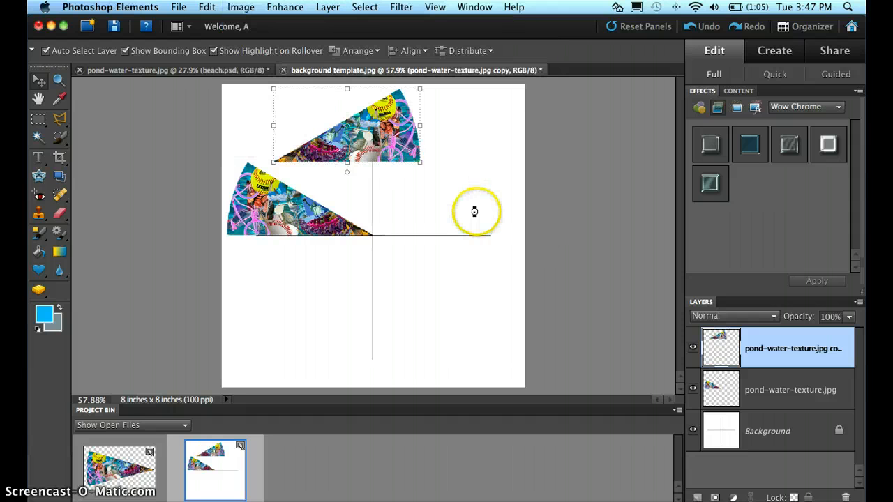
pyautogui.moveTo(392, 160); pyautogui.dragTo(495, 237)
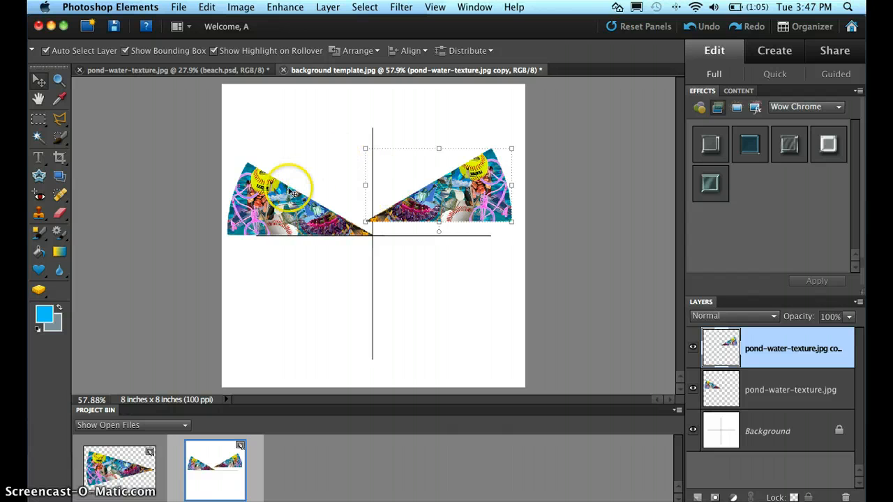
# Step: Rotate the flipped wedge to -120 degrees, fit it against the original's slanted edge with its tip at the cross centre, and apply
pyautogui.click(365, 148)
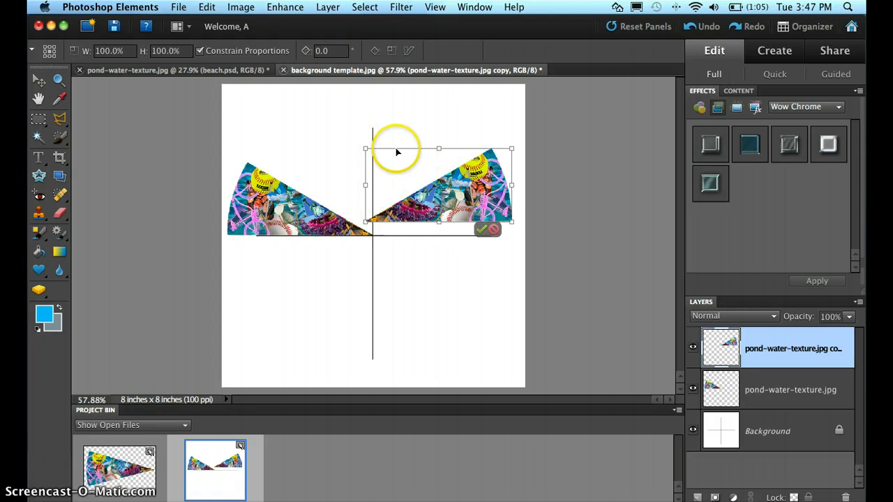
pyautogui.click(332, 51)
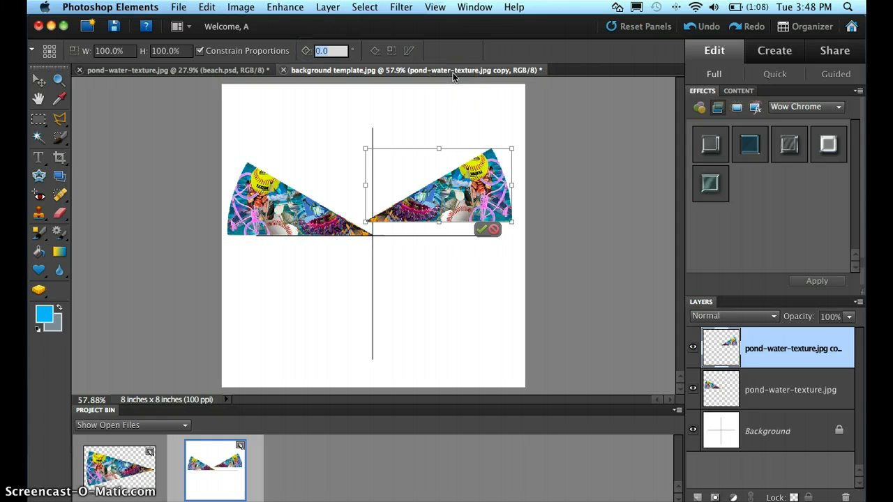
pyautogui.write('-120')
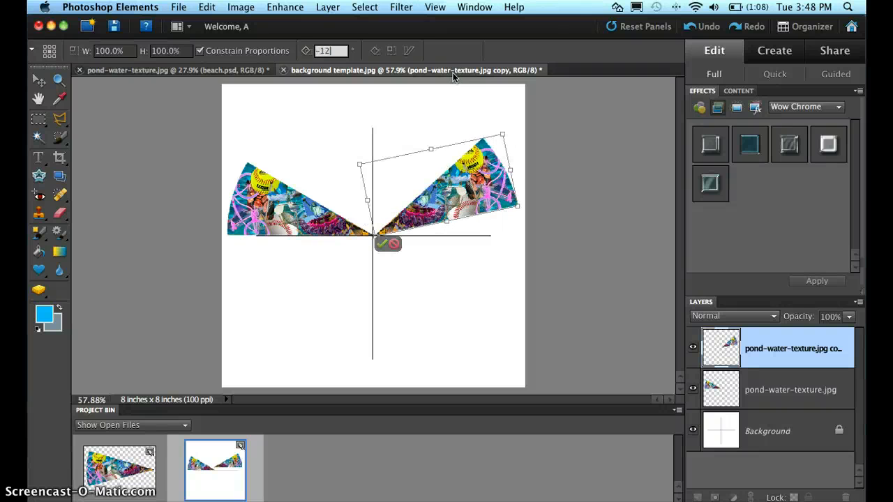
pyautogui.moveTo(441, 147); pyautogui.dragTo(307, 150)
pyautogui.press('Down')
pyautogui.press('Down')
pyautogui.press('Left')
pyautogui.press('Left')
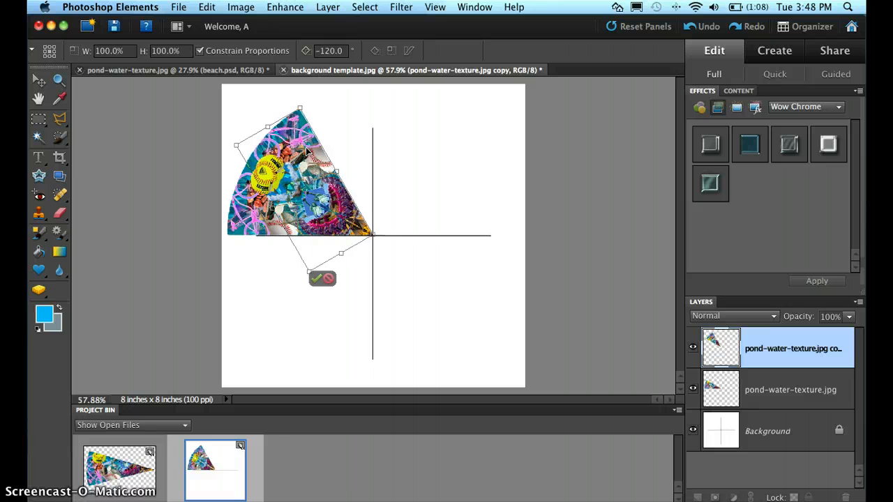
pyautogui.press('Right')
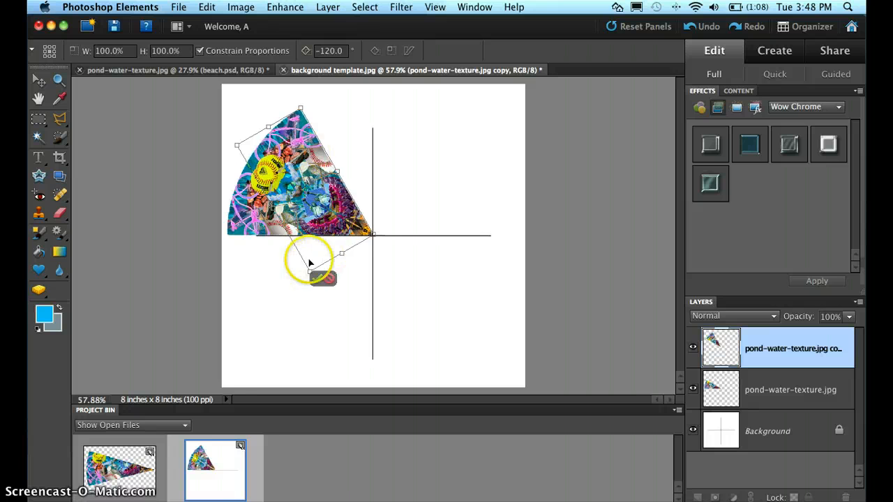
pyautogui.click(315, 278)
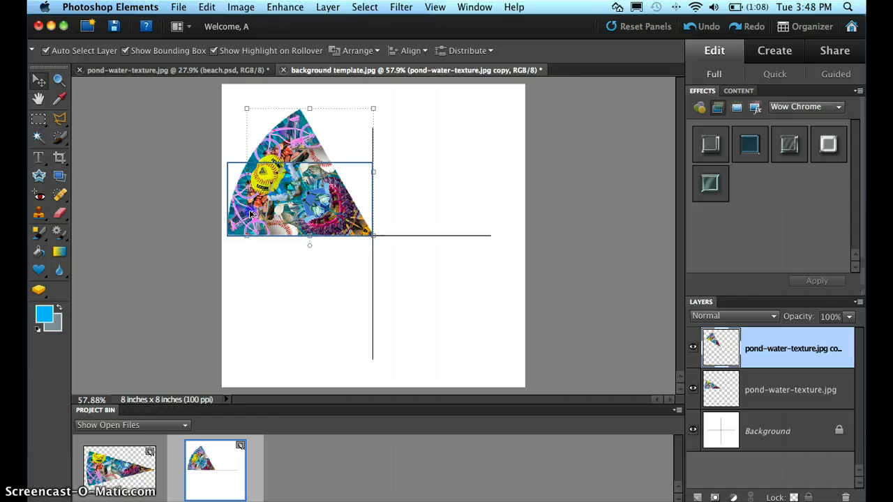
# Step: Duplicate the original horizontal wedge again and place the copy across the upper part of the vertical line
pyautogui.moveTo(251, 213); pyautogui.dragTo(387, 196)
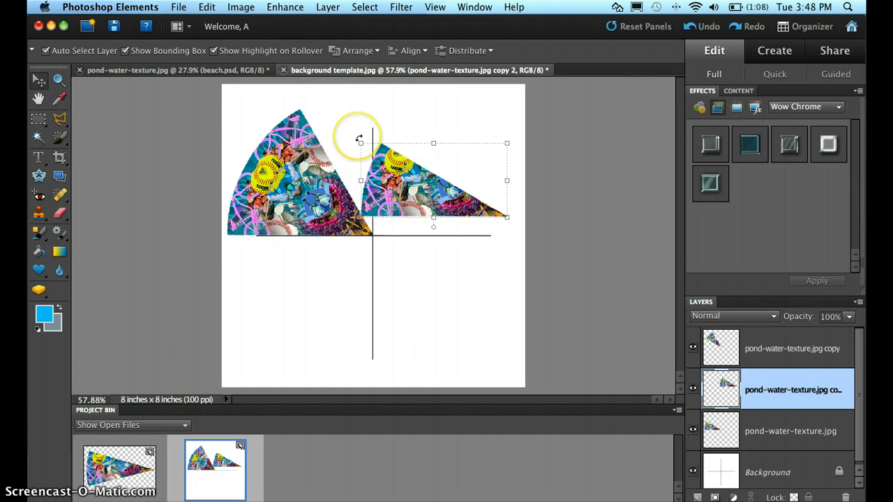
pyautogui.moveTo(413, 178); pyautogui.dragTo(298, 264)
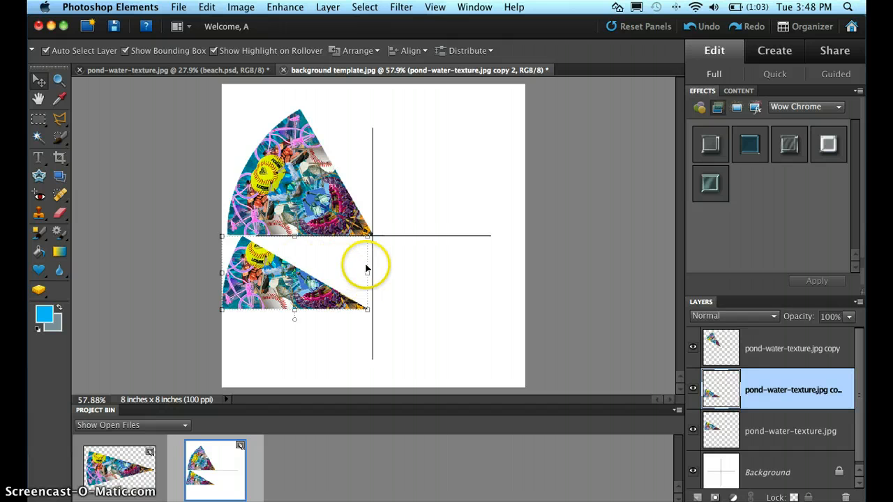
pyautogui.moveTo(279, 283); pyautogui.dragTo(369, 148)
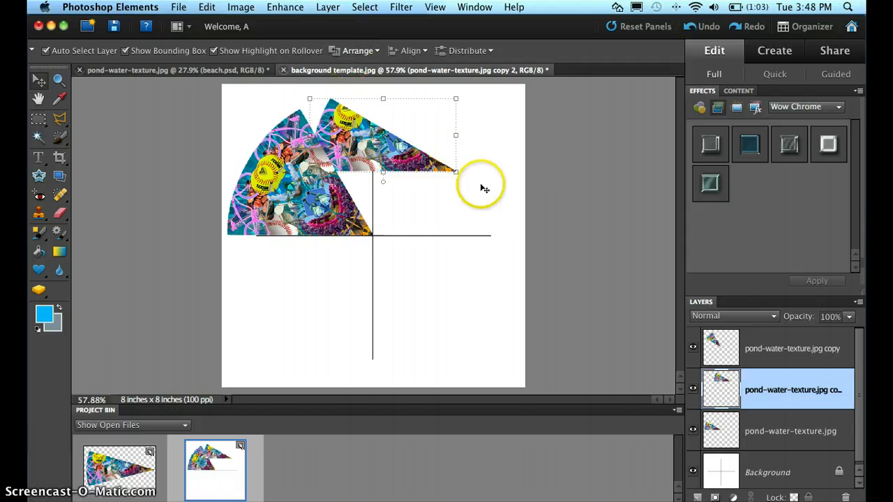
# Step: Rotate the new copy to 60 degrees, fit it between the mirrored wedge and the vertical line with its tip at the centre, and apply
pyautogui.moveTo(457, 172); pyautogui.dragTo(457, 173)
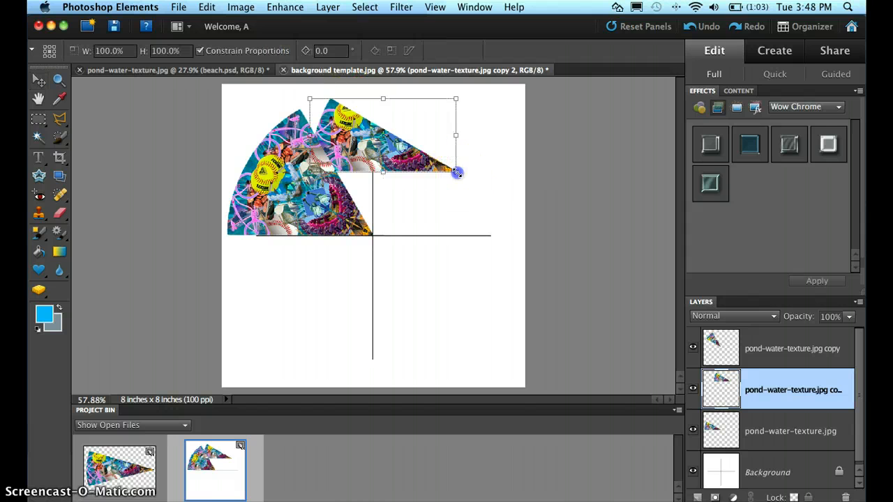
pyautogui.click(322, 50)
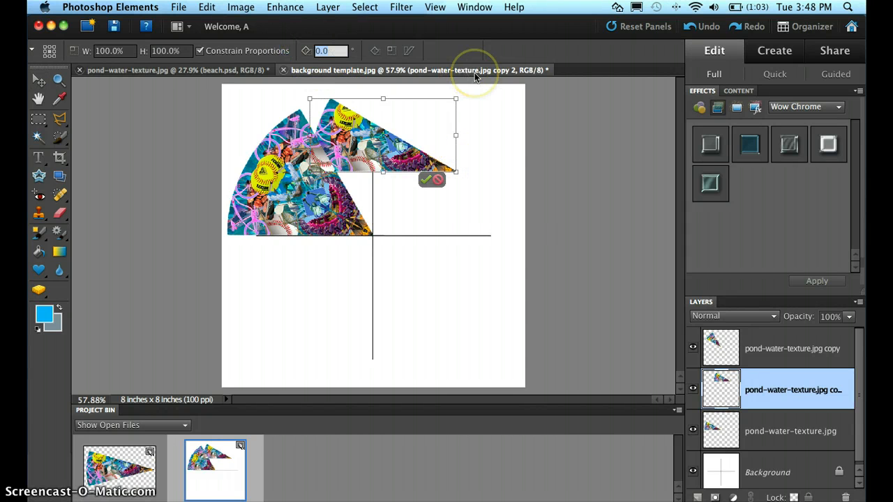
pyautogui.write('6')
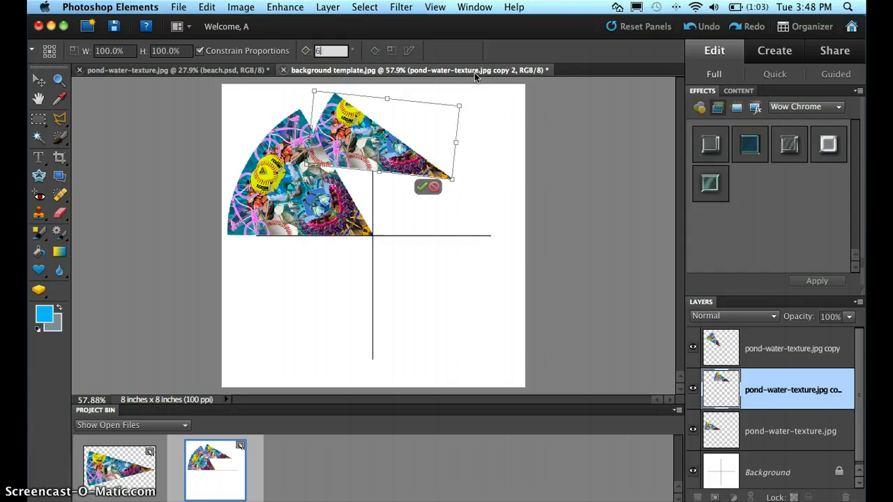
pyautogui.write('0')
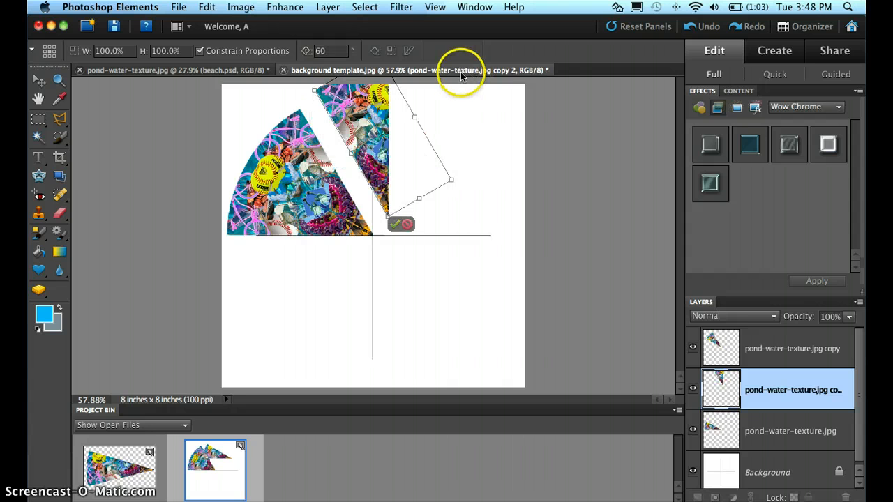
pyautogui.moveTo(368, 109); pyautogui.dragTo(351, 128)
pyautogui.press('Left')
pyautogui.press('Left')
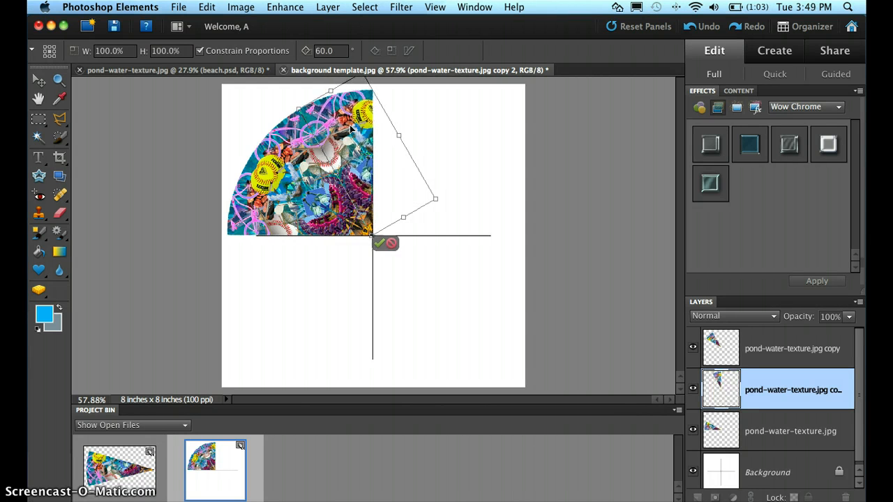
pyautogui.press('Left')
pyautogui.press('Right')
pyautogui.press('Right')
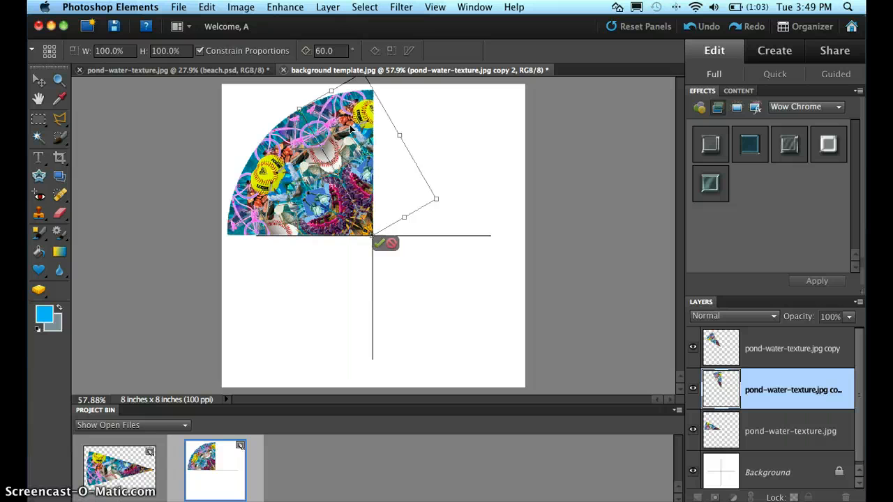
pyautogui.click(379, 244)
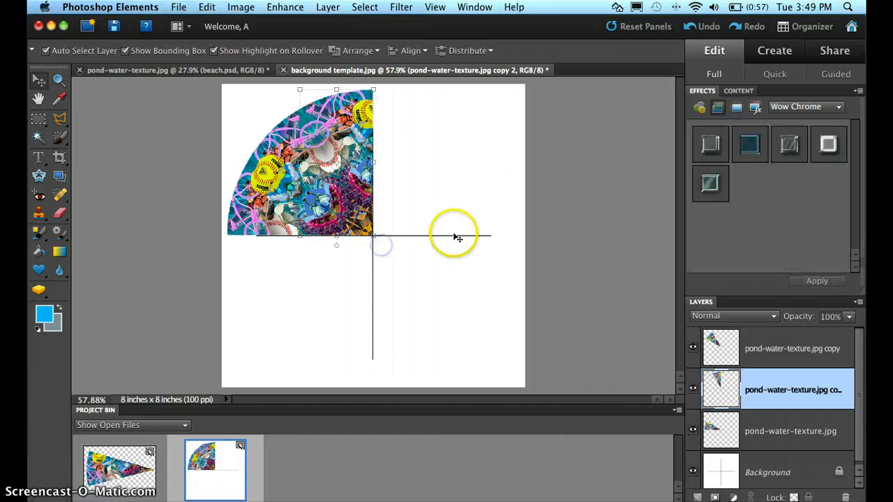
# Step: Select the three wedge layers above the Background and merge them into one layer
pyautogui.keyDown('shift'); pyautogui.click(771, 348); pyautogui.keyUp('shift')
pyautogui.keyDown('shift'); pyautogui.click(778, 424); pyautogui.keyUp('shift')
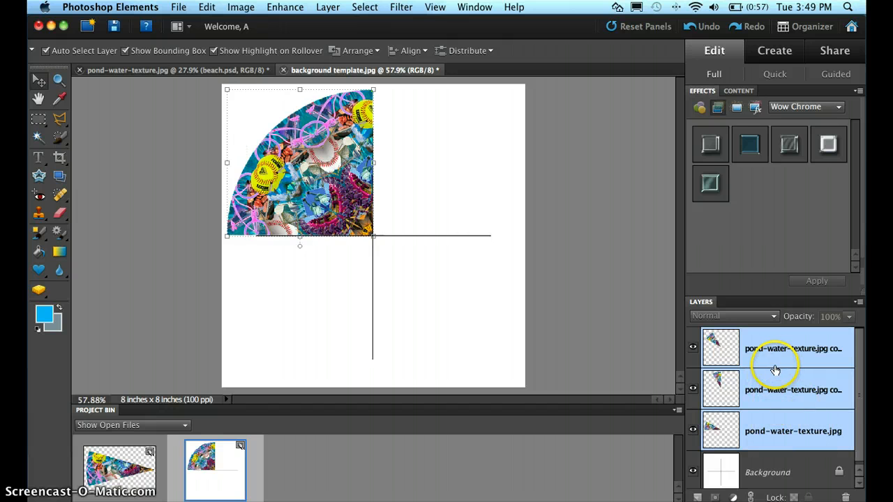
pyautogui.rightClick(775, 369)
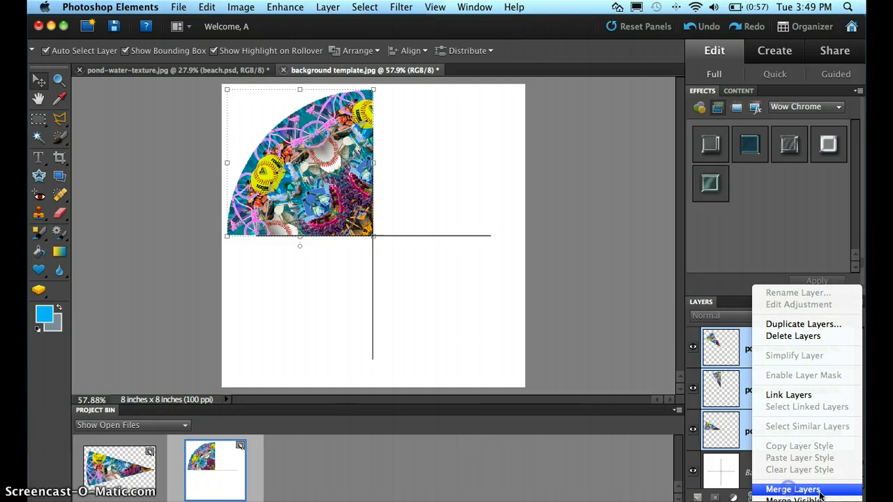
pyautogui.click(793, 490)
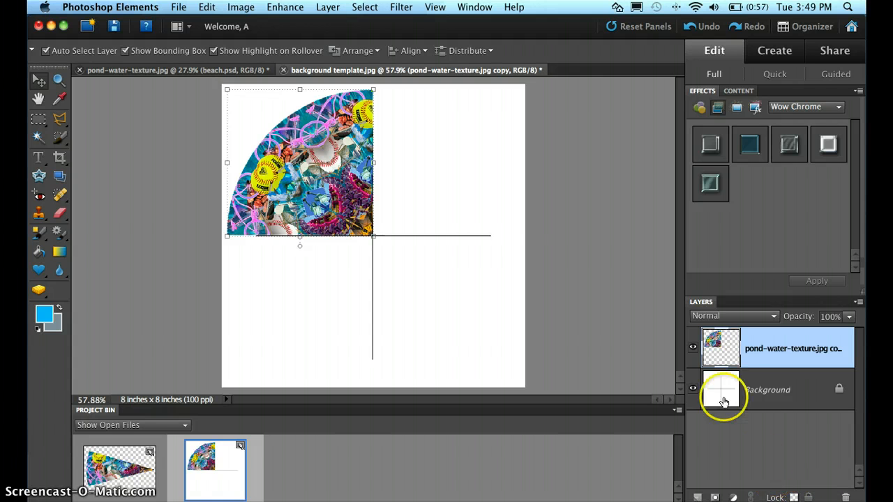